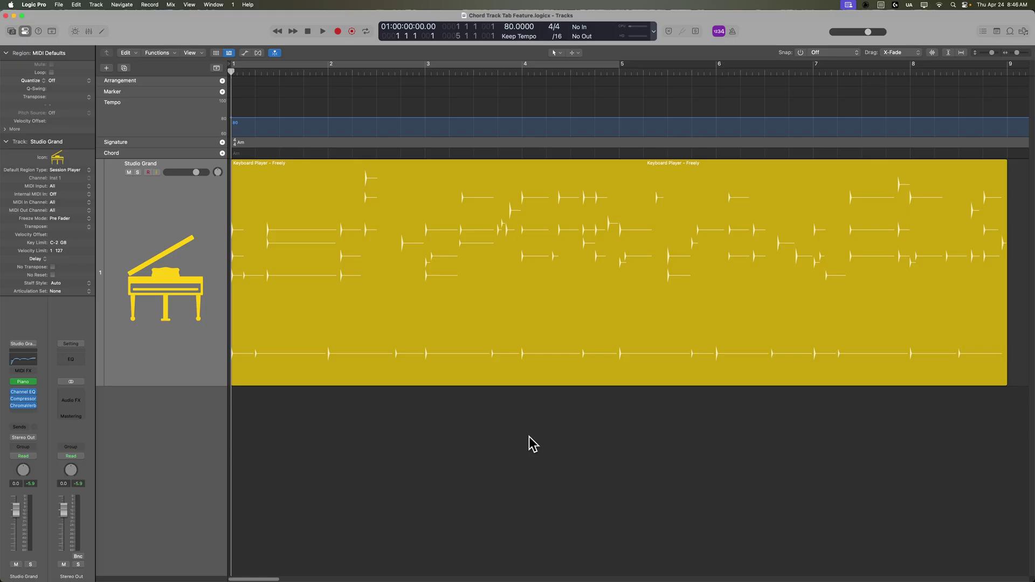
Set the snap mode to Smart and delete the Am chord created at bar 1 of the chord track
{"action": "left_click", "coordinate": [222, 153]}
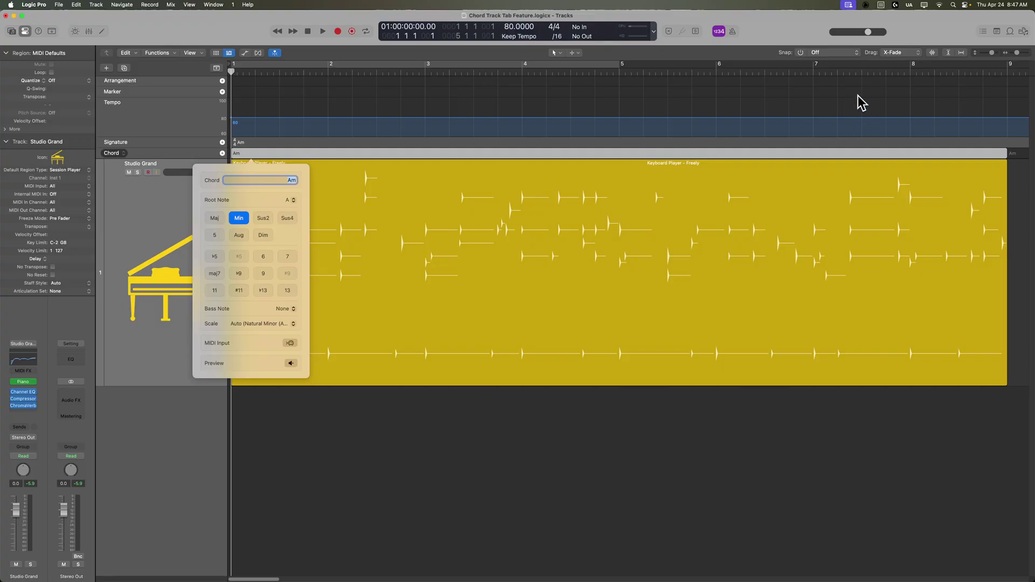
{"action": "left_click", "coordinate": [839, 53]}
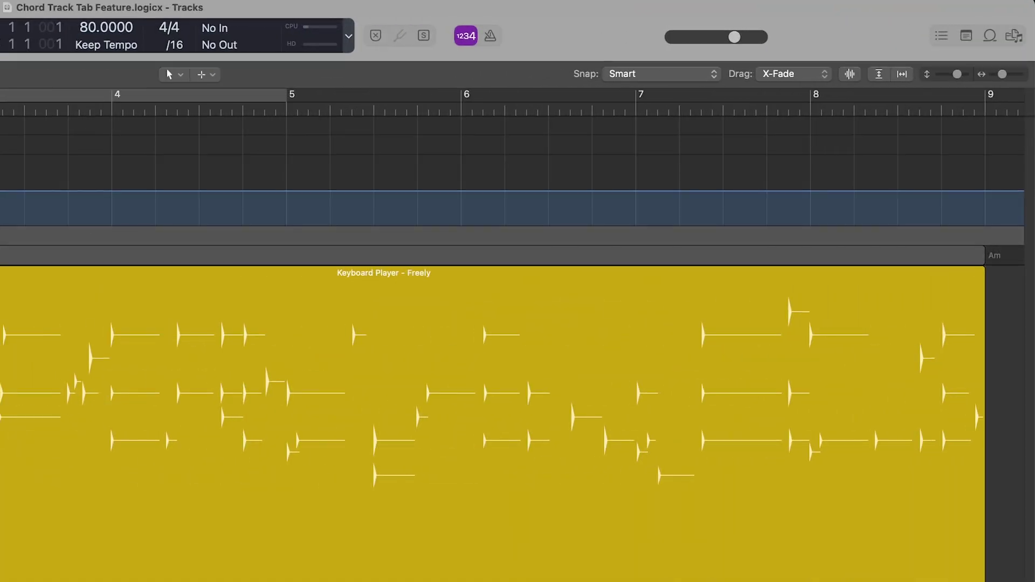
{"action": "left_click", "coordinate": [11, 255]}
{"action": "key", "text": "Delete"}
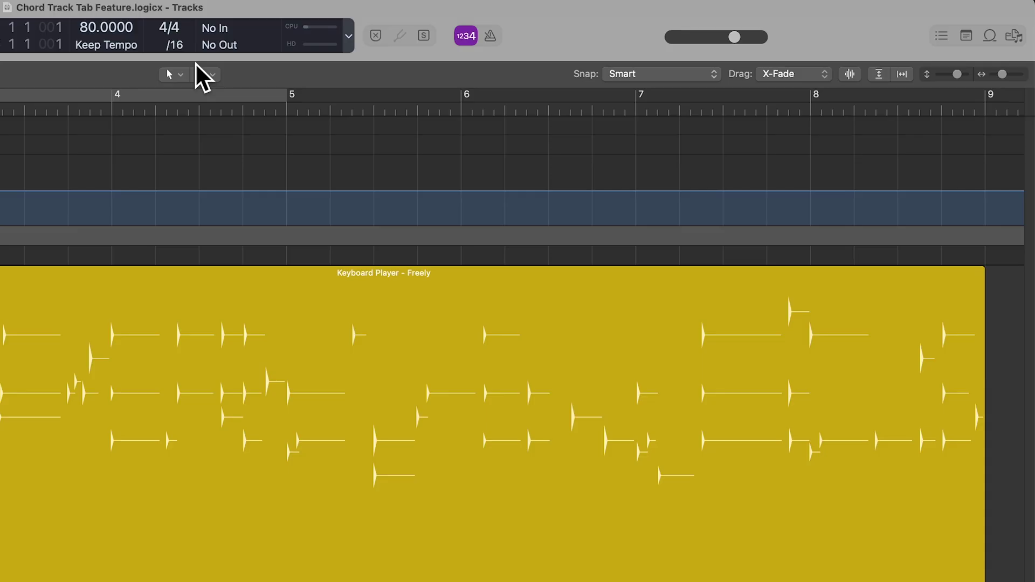
{"action": "left_click", "coordinate": [619, 73]}
{"action": "left_click", "coordinate": [614, 74]}
{"action": "left_click", "coordinate": [619, 72]}
{"action": "left_click", "coordinate": [619, 72]}
{"action": "left_click", "coordinate": [619, 72]}
{"action": "left_click", "coordinate": [619, 72]}
{"action": "left_click", "coordinate": [693, 74]}
{"action": "left_click", "coordinate": [846, 54]}
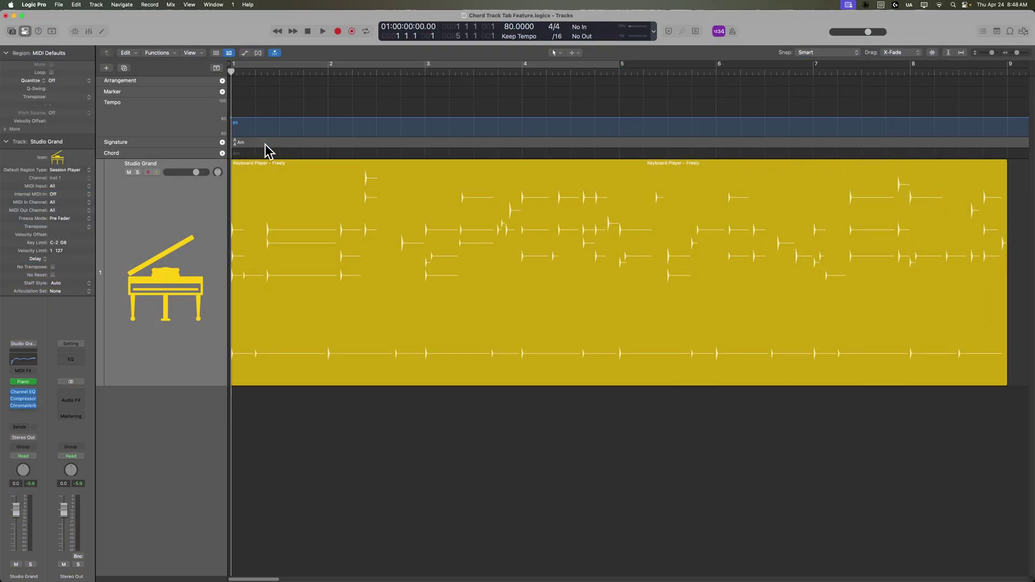
Enter an Am7 chord at bar 1 and an Fmaj7 chord at bar 2 of the chord track
{"action": "left_click", "coordinate": [222, 153]}
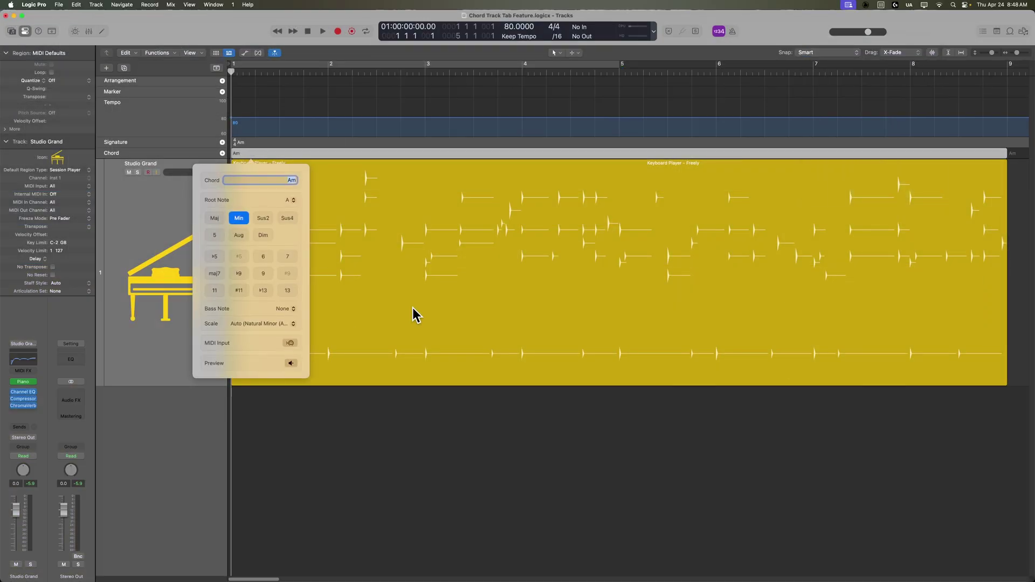
{"action": "type", "text": "Am7"}
{"action": "key", "text": "Tab"}
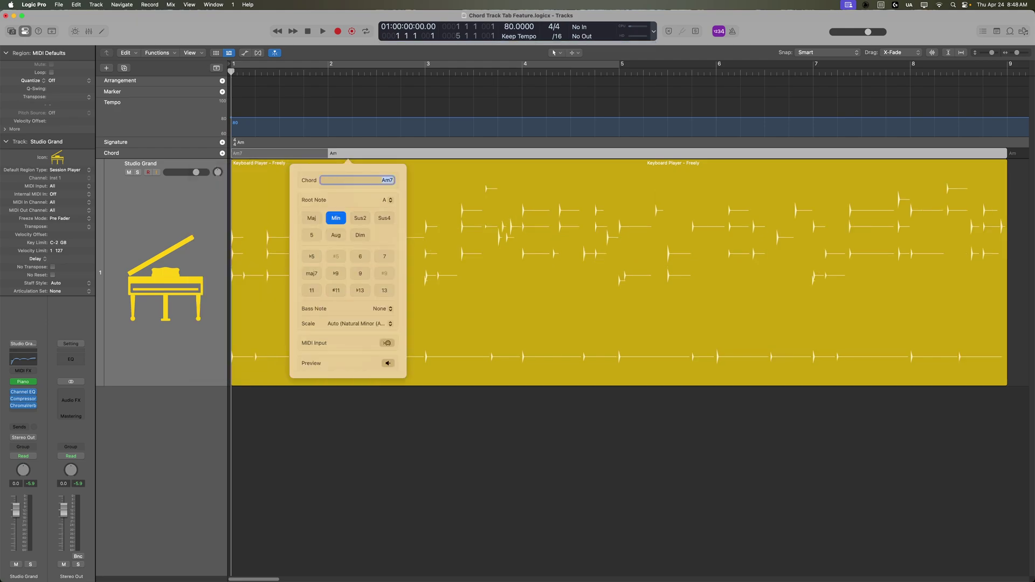
{"action": "type", "text": "Fmaj7"}
Set the snap mode to Bar and add a new chord at bar 3
{"action": "left_click", "coordinate": [848, 54]}
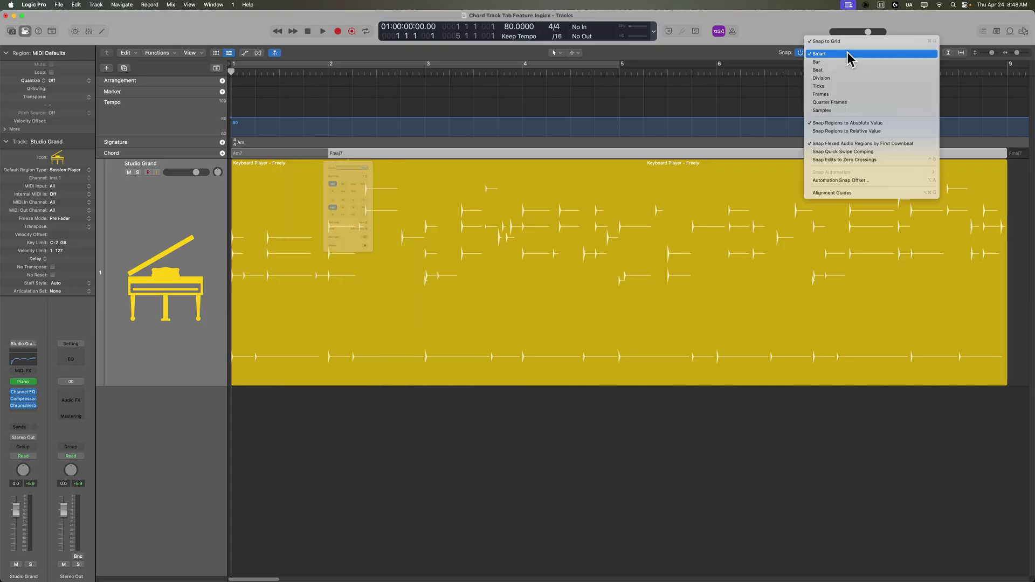
{"action": "left_click", "coordinate": [849, 62]}
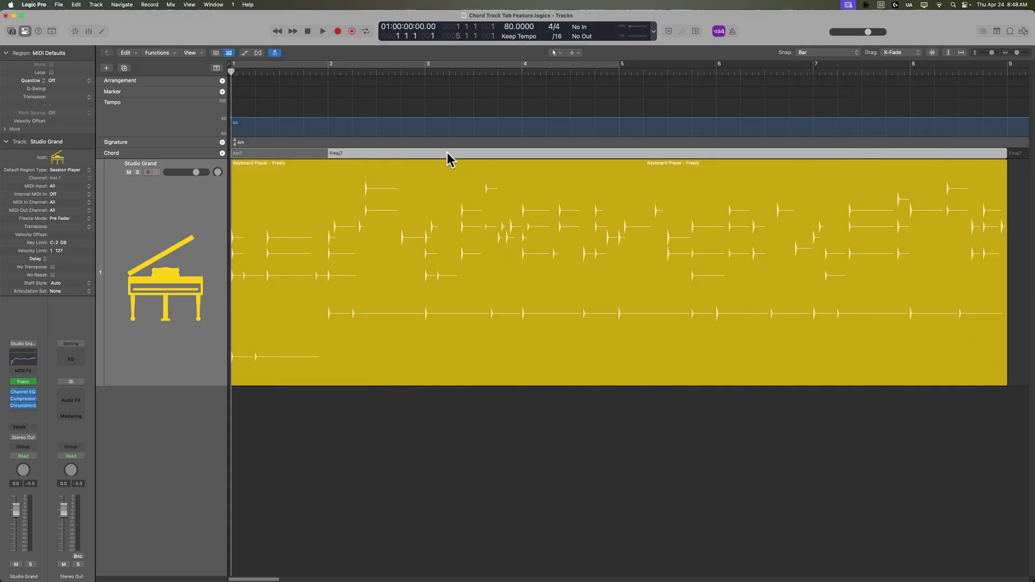
{"action": "double_click", "coordinate": [419, 152]}
{"action": "key", "text": "Tab"}
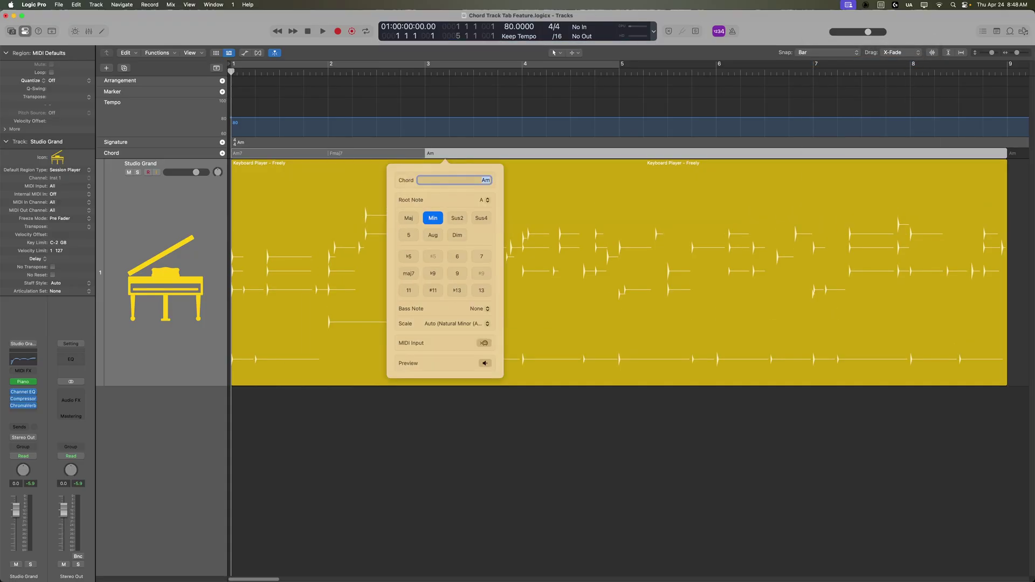
Set the snap mode to Beat and enter G on beat 1 and Em7 on beat 3 of bar 3
{"action": "left_click", "coordinate": [841, 53]}
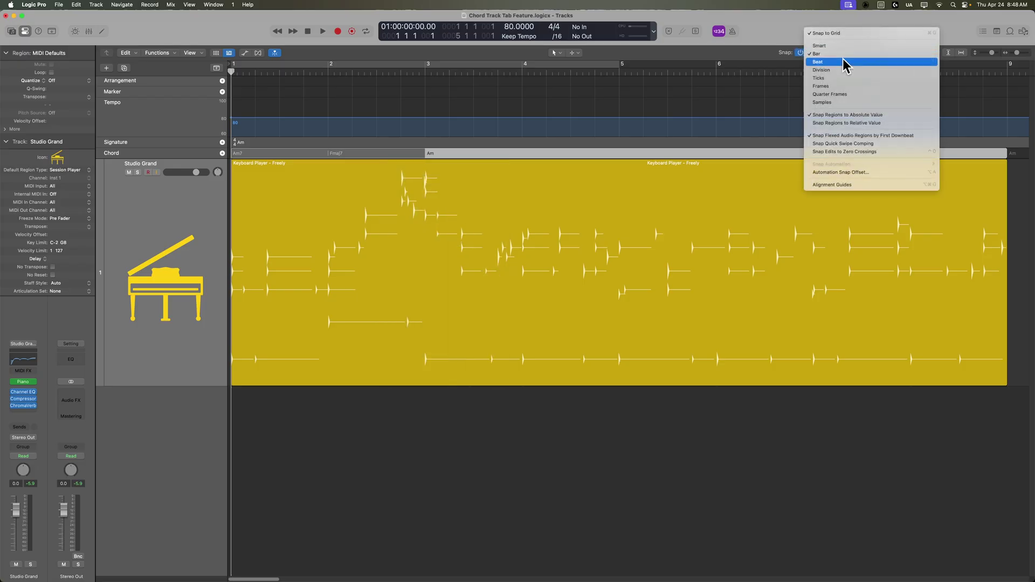
{"action": "left_click", "coordinate": [843, 58]}
{"action": "double_click", "coordinate": [444, 155]}
{"action": "left_click", "coordinate": [487, 187]}
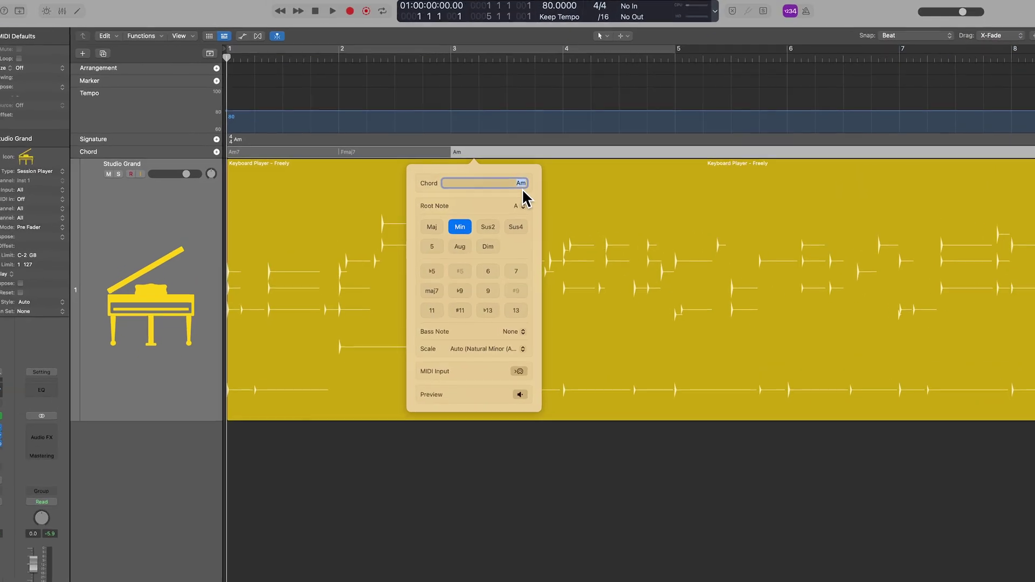
{"action": "type", "text": "G"}
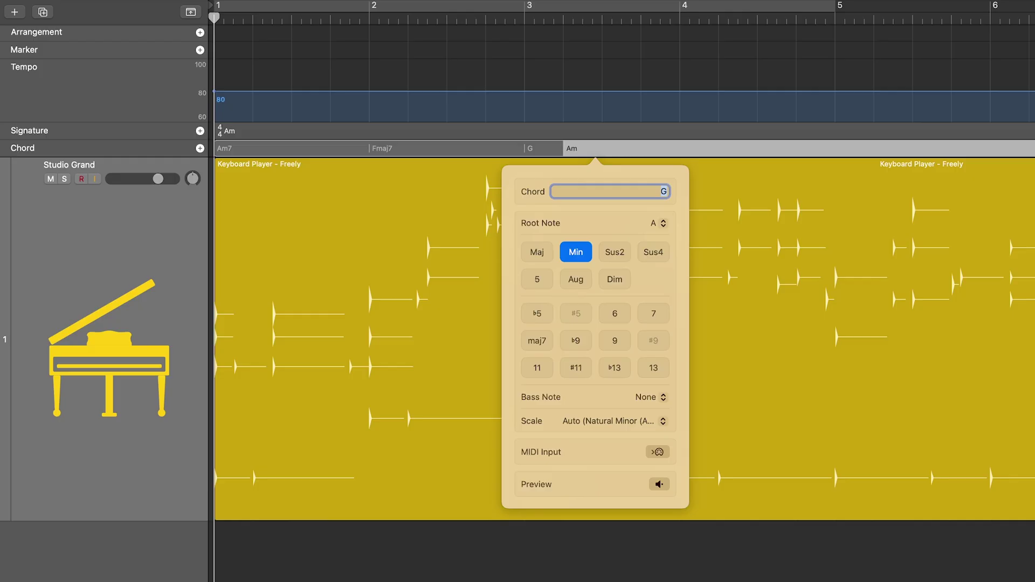
{"action": "key", "text": "space"}
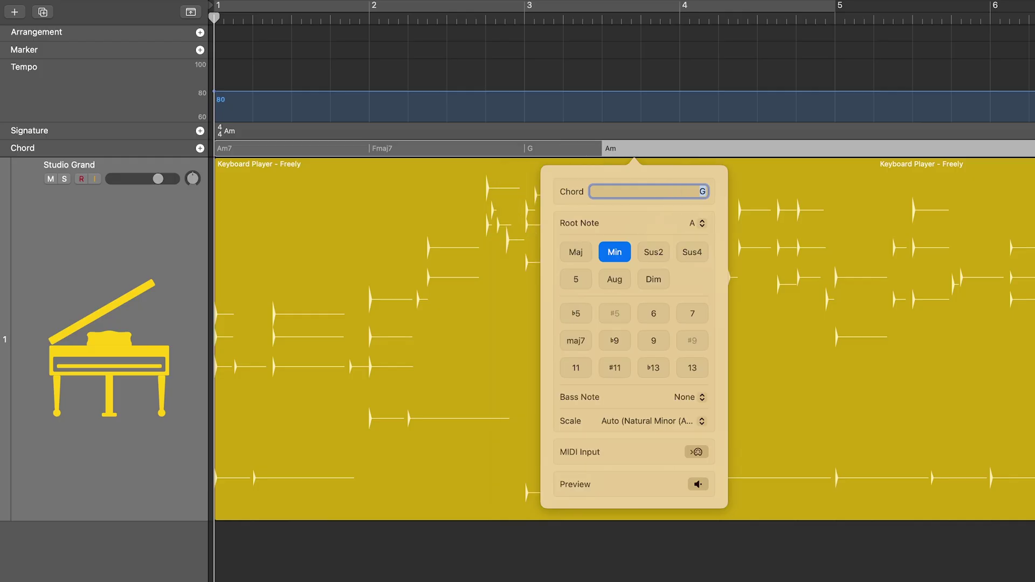
{"action": "type", "text": "Em7"}
{"action": "key", "text": "Return"}
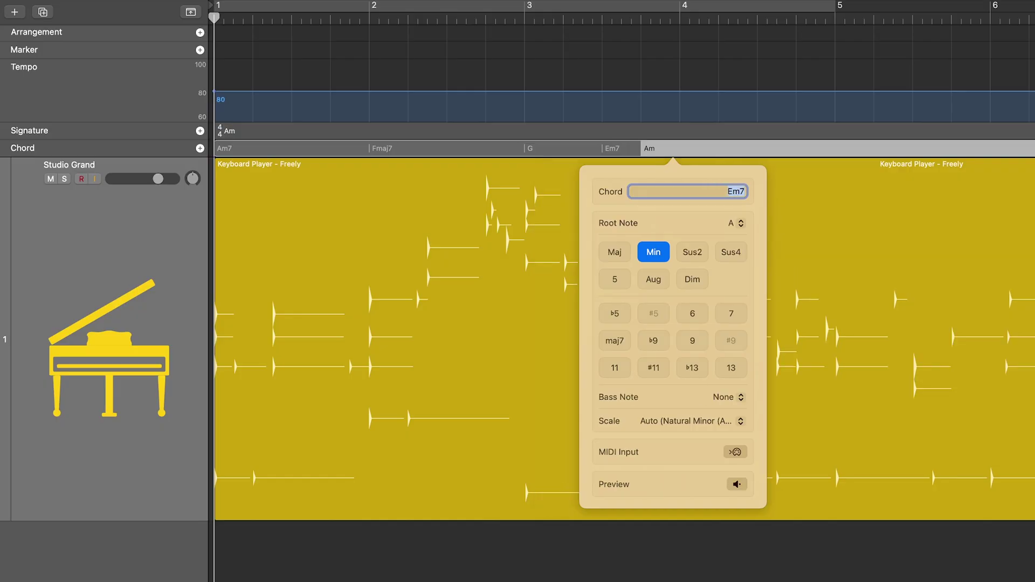
{"action": "key", "text": "space"}
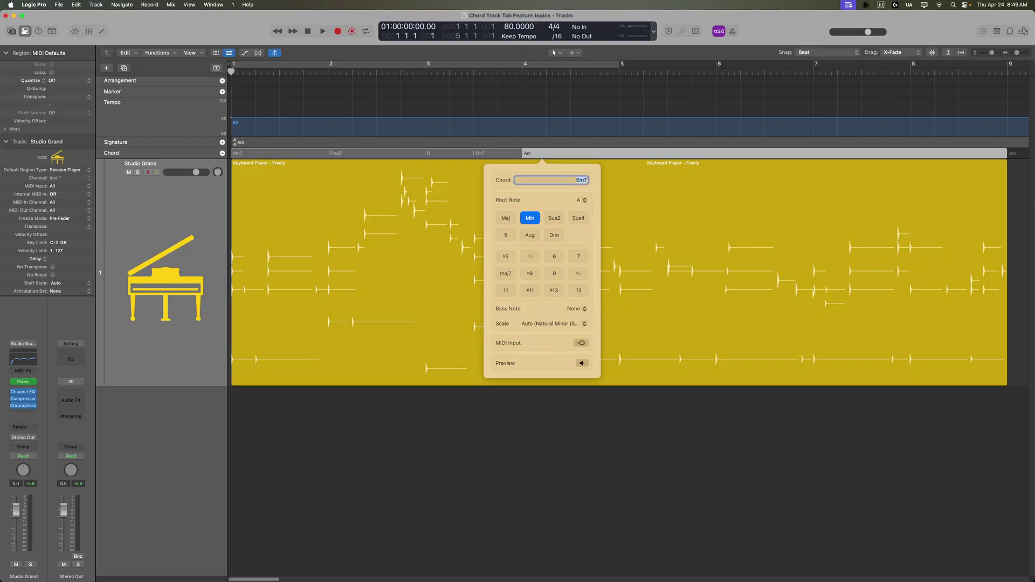
Set the snap mode to Bar and enter Am7 at bar 4 and Fmaj7 at bar 5
{"action": "left_click", "coordinate": [820, 53]}
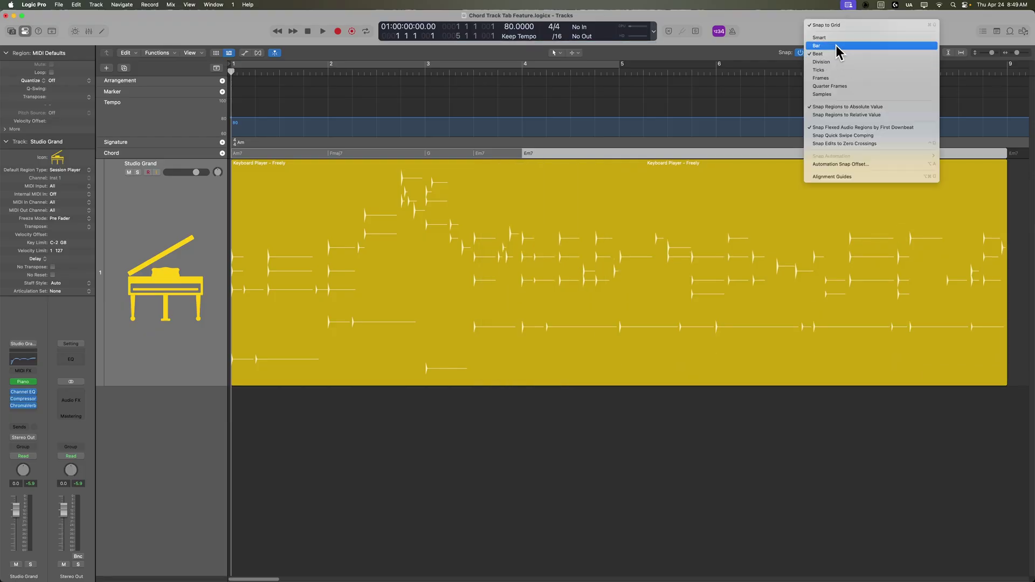
{"action": "left_click", "coordinate": [837, 45]}
{"action": "left_click", "coordinate": [542, 154]}
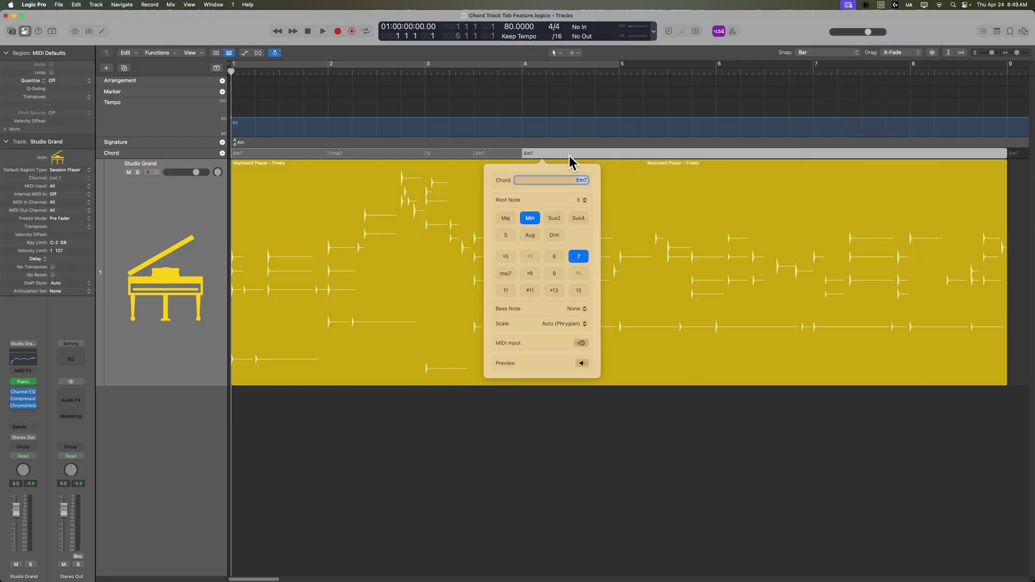
{"action": "type", "text": "Am7"}
{"action": "key", "text": "Tab"}
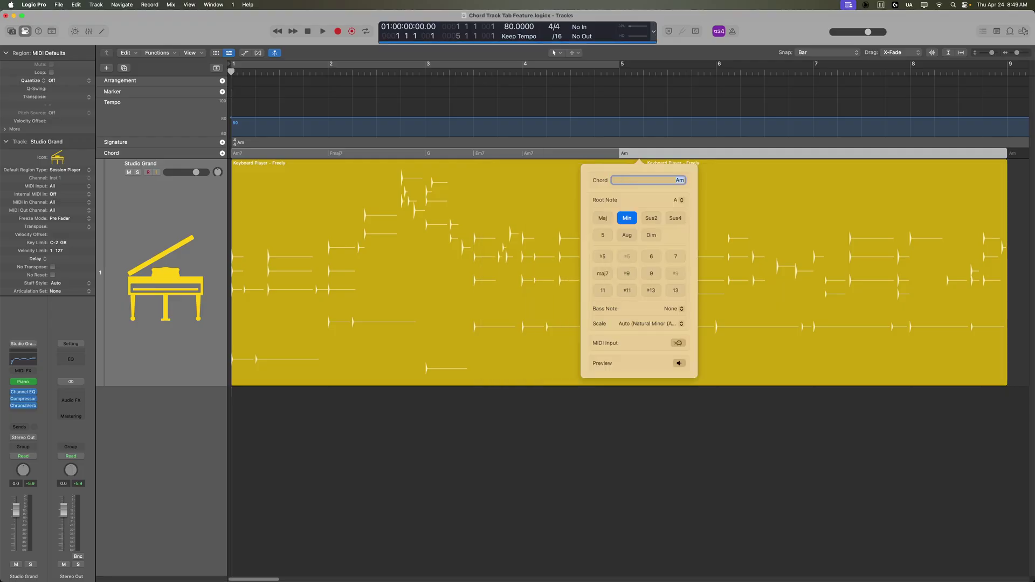
{"action": "type", "text": "Fmaj7"}
{"action": "key", "text": "Tab"}
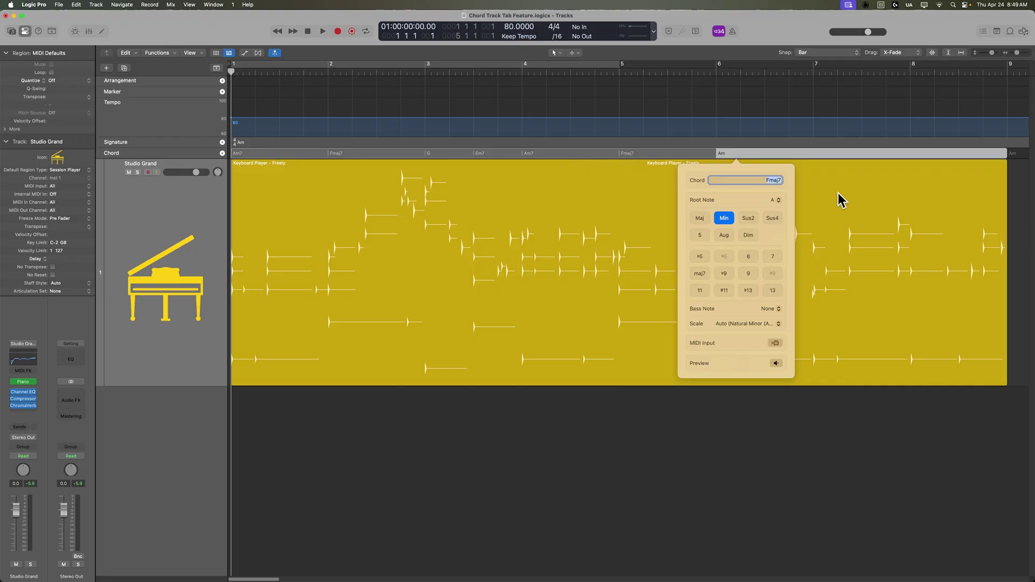
{"action": "left_click", "coordinate": [959, 428]}
Set the snap mode to Division and enter a G chord at bar 6
{"action": "key", "text": "super+Right"}
{"action": "key", "text": "super+Right"}
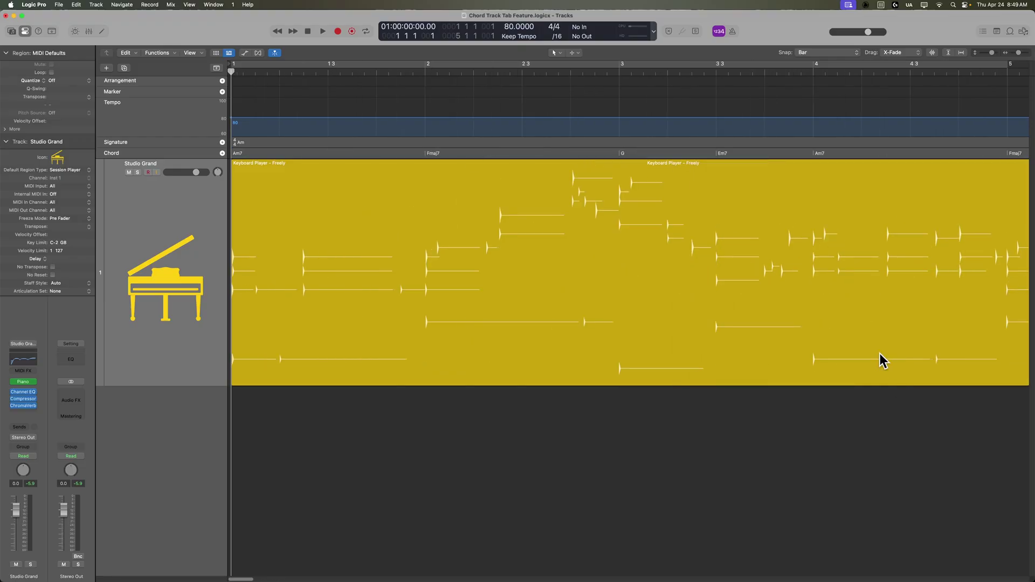
{"action": "scroll", "coordinate": [593, 189], "scroll_direction": "right", "scroll_amount": 15}
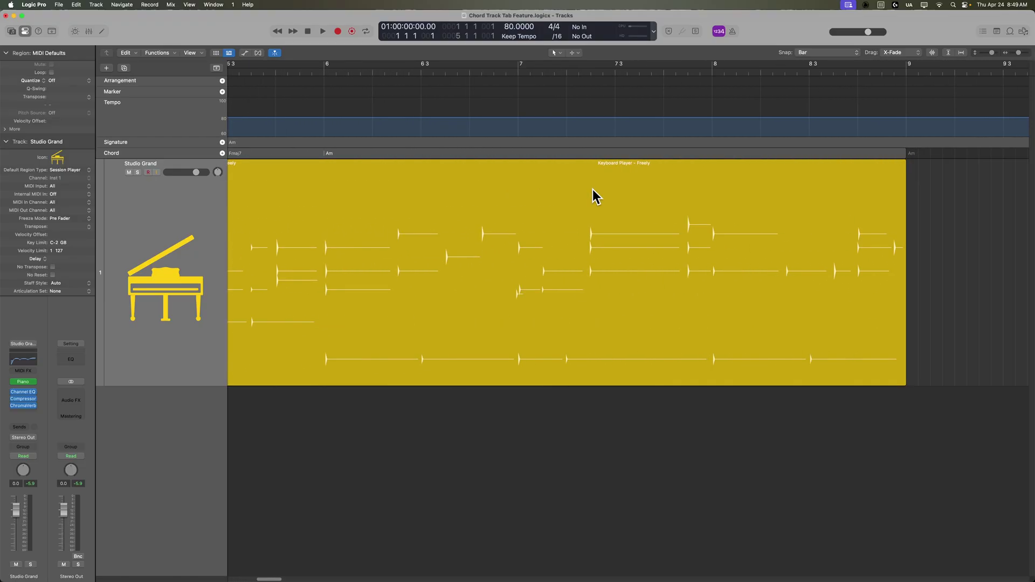
{"action": "left_click", "coordinate": [822, 53]}
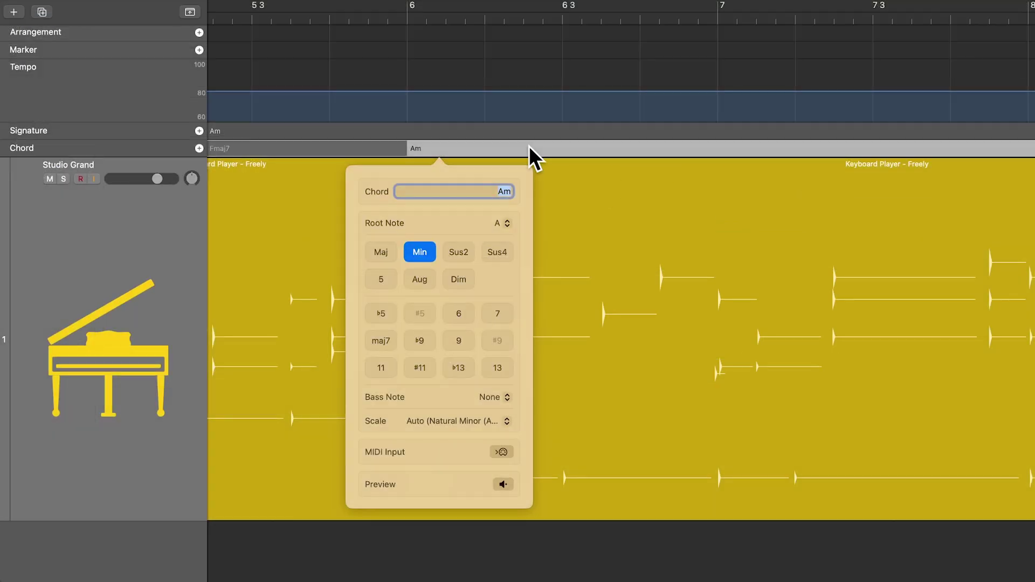
{"action": "type", "text": "G"}
{"action": "key", "text": "Tab"}
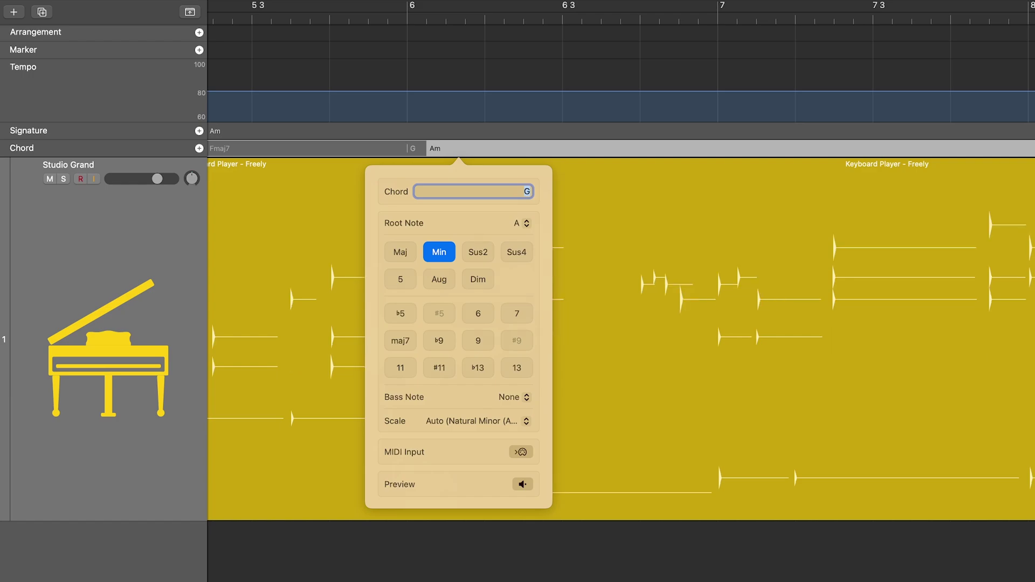
Enter an Em7 chord six /16 divisions after the G in bar 6 and advance the chord entry to beat 4
{"action": "key", "text": "Tab"}
{"action": "key", "text": "Tab"}
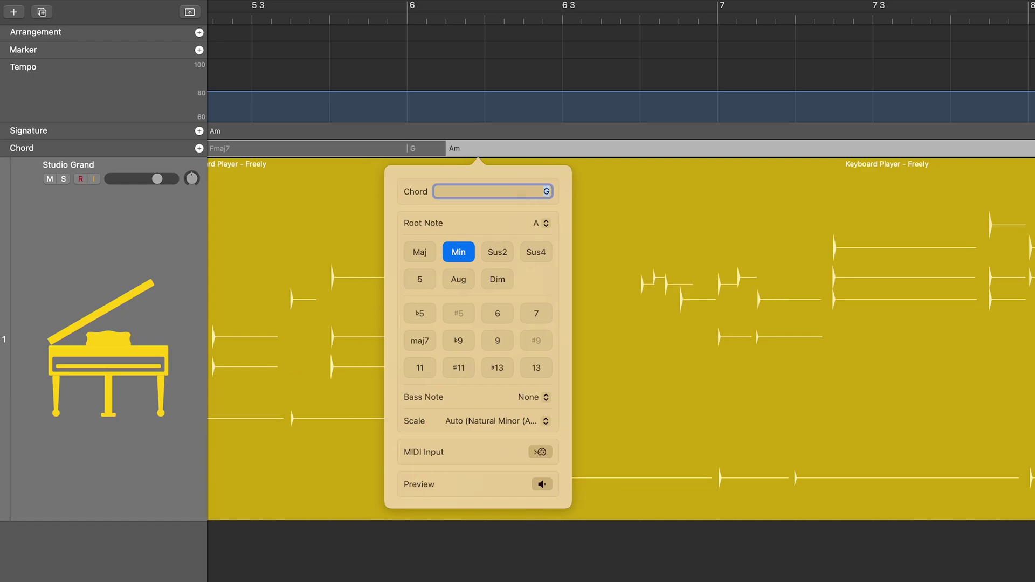
{"action": "key", "text": "Return"}
{"action": "key", "text": "Return"}
{"action": "key", "text": "Return"}
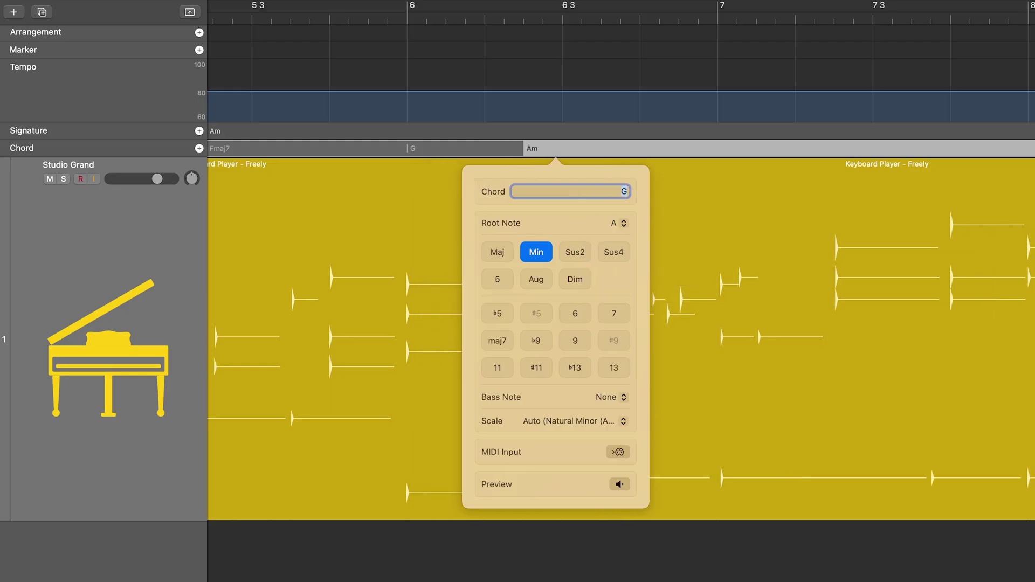
{"action": "type", "text": "Em7"}
{"action": "key", "text": "Return"}
{"action": "key", "text": "Return"}
{"action": "key", "text": "Return"}
{"action": "key", "text": "Return"}
{"action": "key", "text": "Return"}
{"action": "key", "text": "Return"}
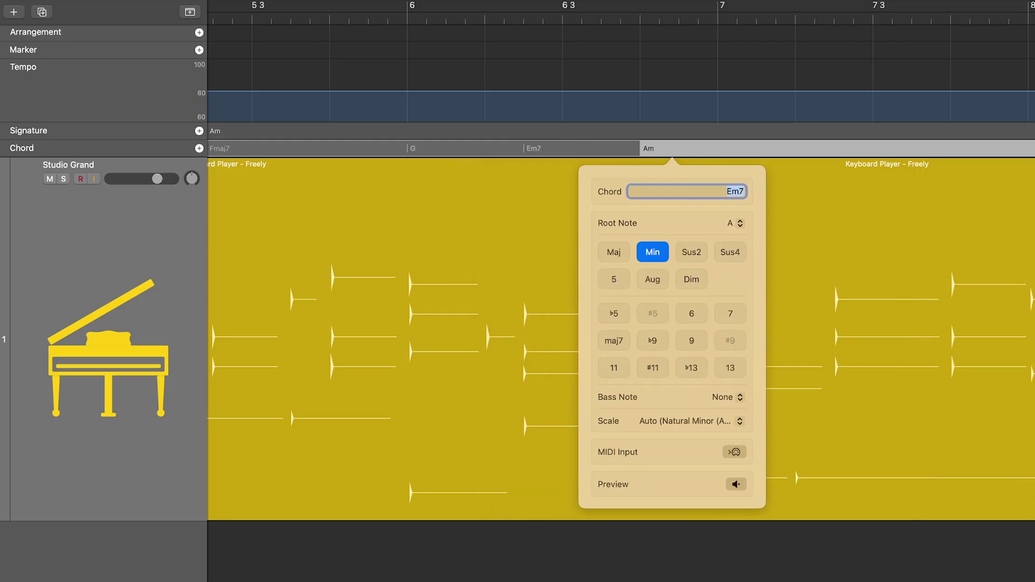
Set the chord on beat 4 of bar 6 to C
{"action": "key", "text": "BackSpace"}
{"action": "type", "text": "C"}
{"action": "key", "text": "Return"}
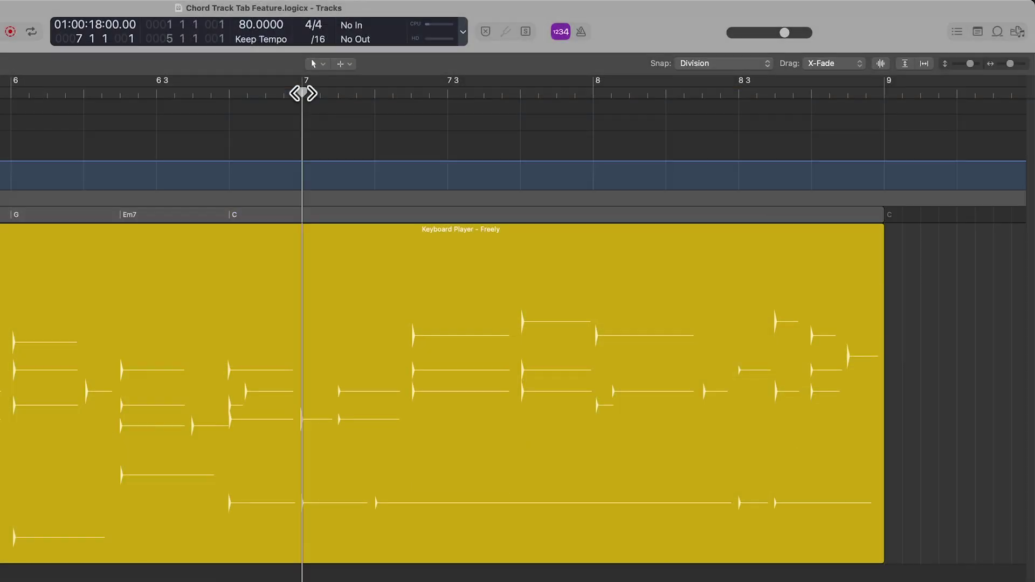
Switch the control bar display to Beats & Project and back to Custom
{"action": "left_click", "coordinate": [723, 63]}
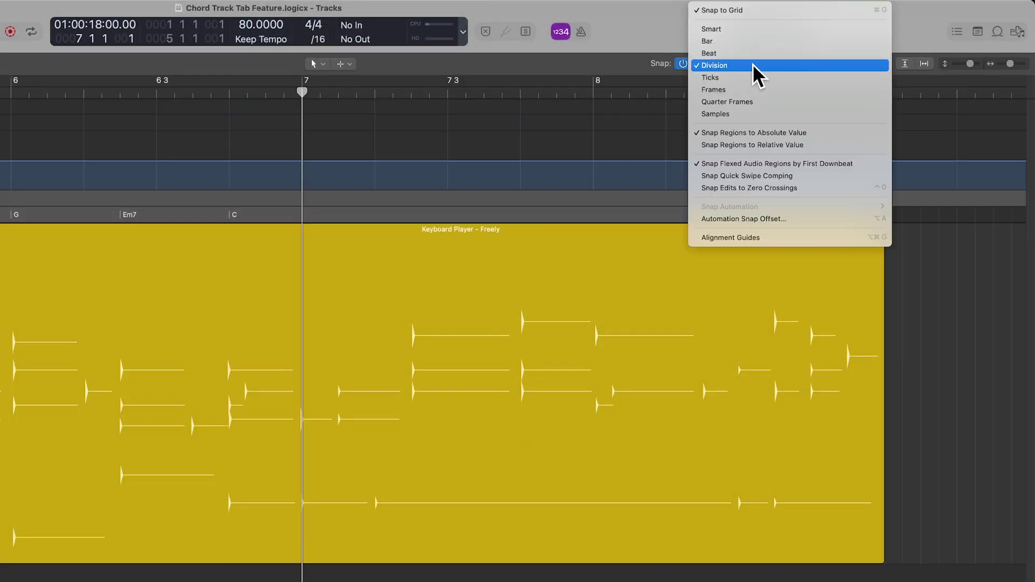
{"action": "left_click", "coordinate": [610, 40]}
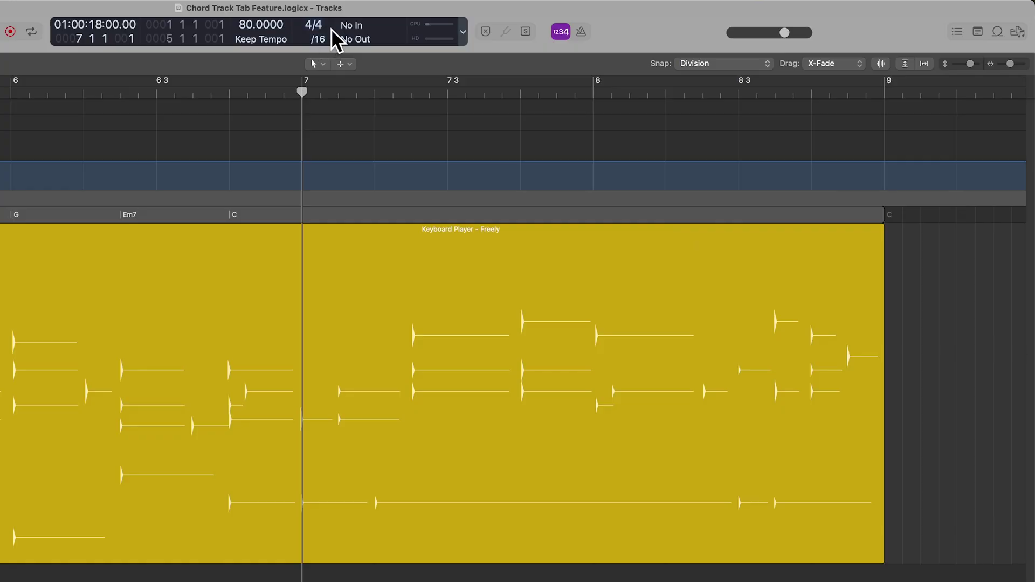
{"action": "left_click", "coordinate": [463, 32]}
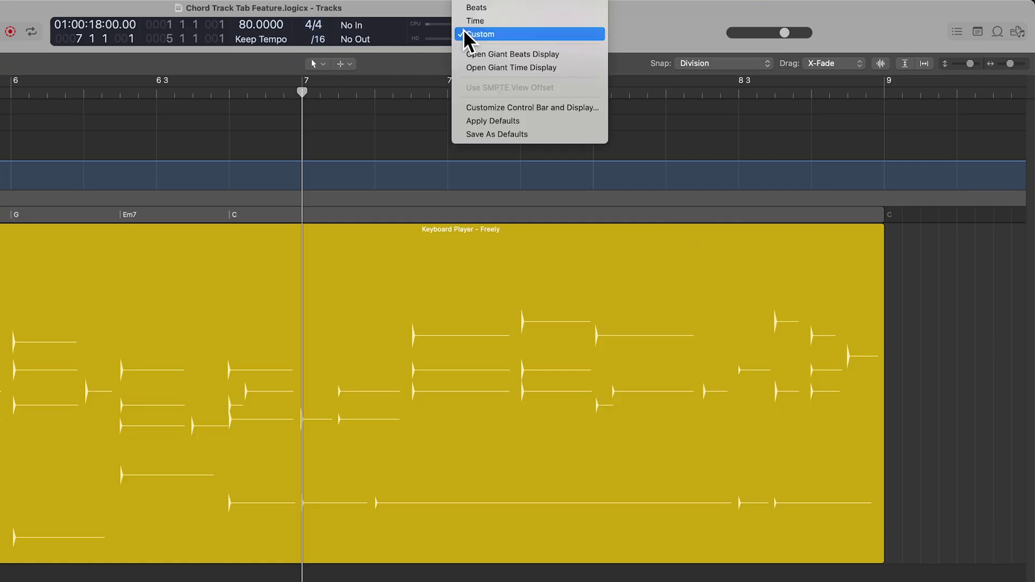
{"action": "left_click", "coordinate": [555, 12]}
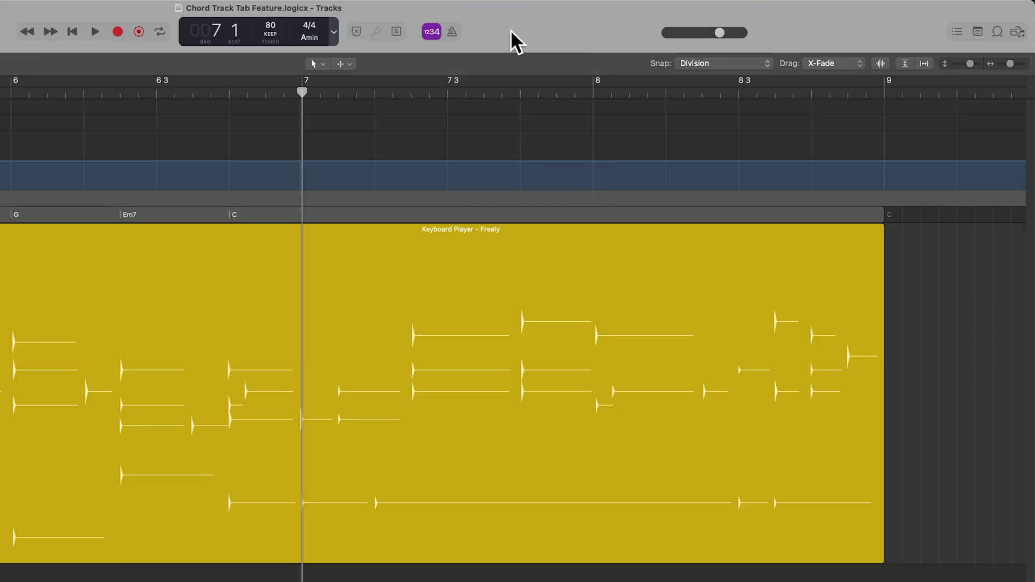
{"action": "left_click", "coordinate": [335, 34]}
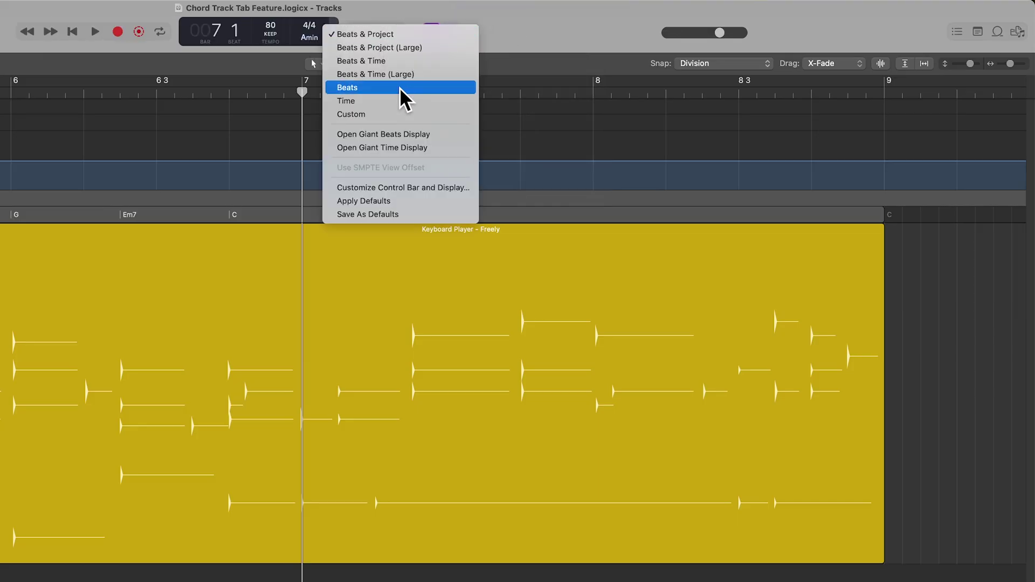
{"action": "left_click", "coordinate": [396, 108]}
Set the project's division value to /8 and enter an Am7 chord at bar 7 of the chord track
{"action": "left_click", "coordinate": [328, 39]}
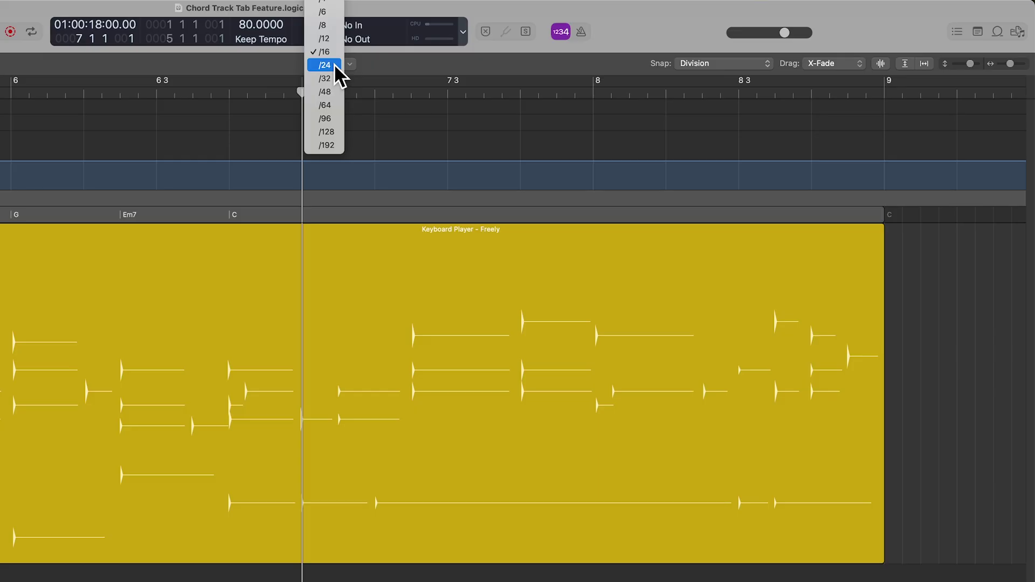
{"action": "left_click", "coordinate": [338, 25]}
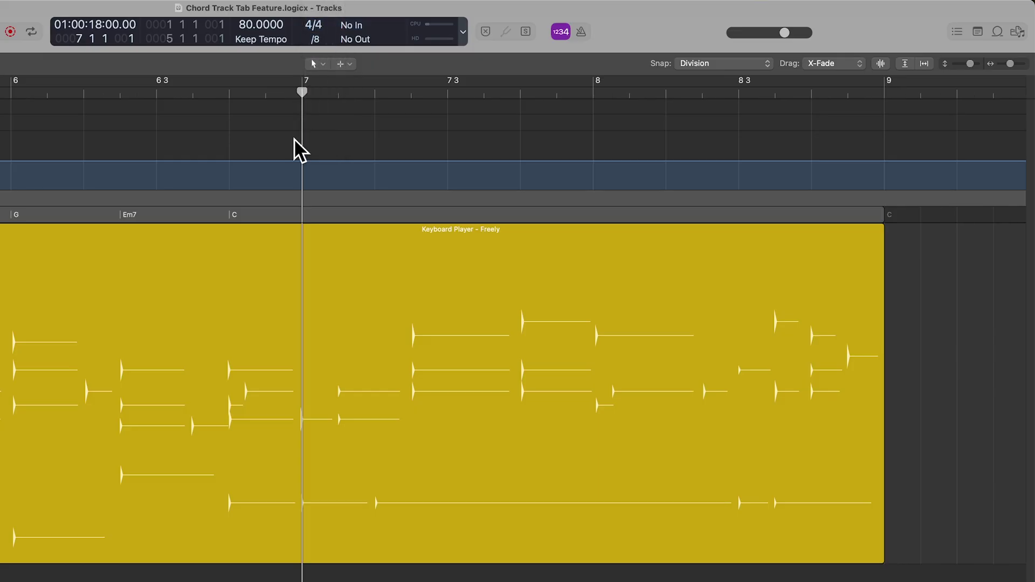
{"action": "double_click", "coordinate": [330, 216]}
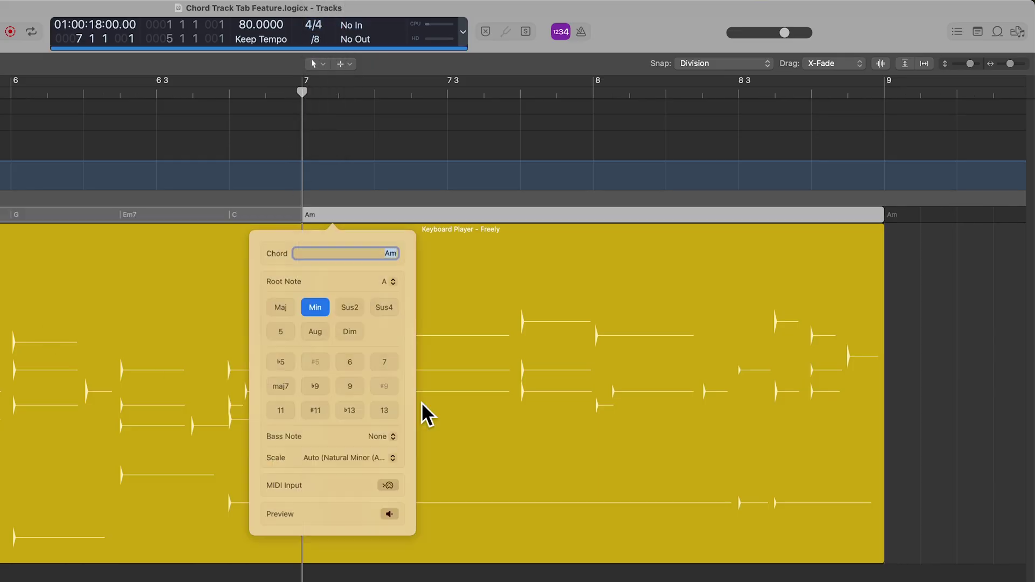
{"action": "type", "text": "Am7"}
{"action": "key", "text": "Return"}
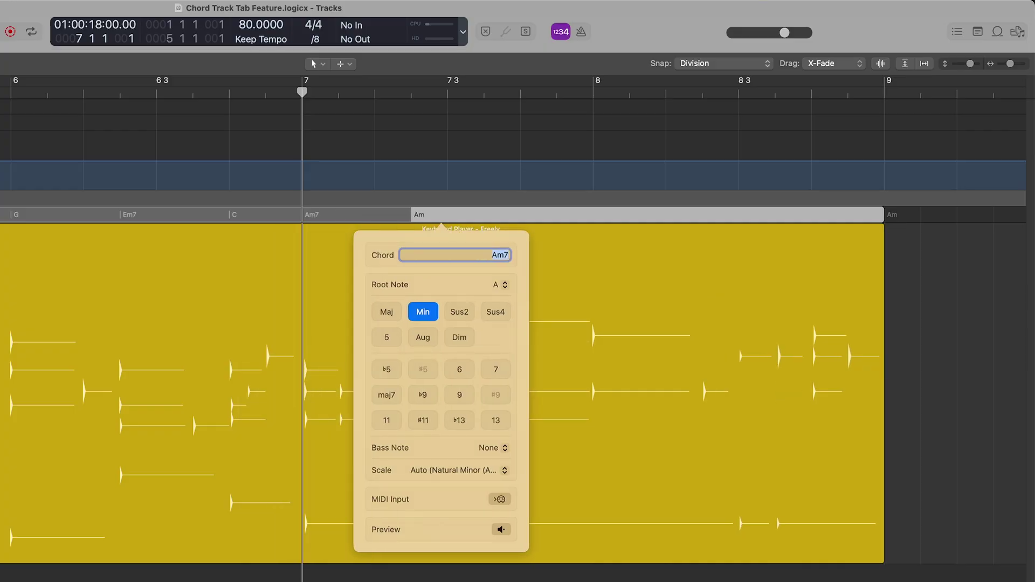
Enter Em7 three /8 divisions after the Am7, Bm7 two divisions after that, and Cmaj7 on beat 2 of bar 8
{"action": "type", "text": "Em7"}
{"action": "key", "text": "Return"}
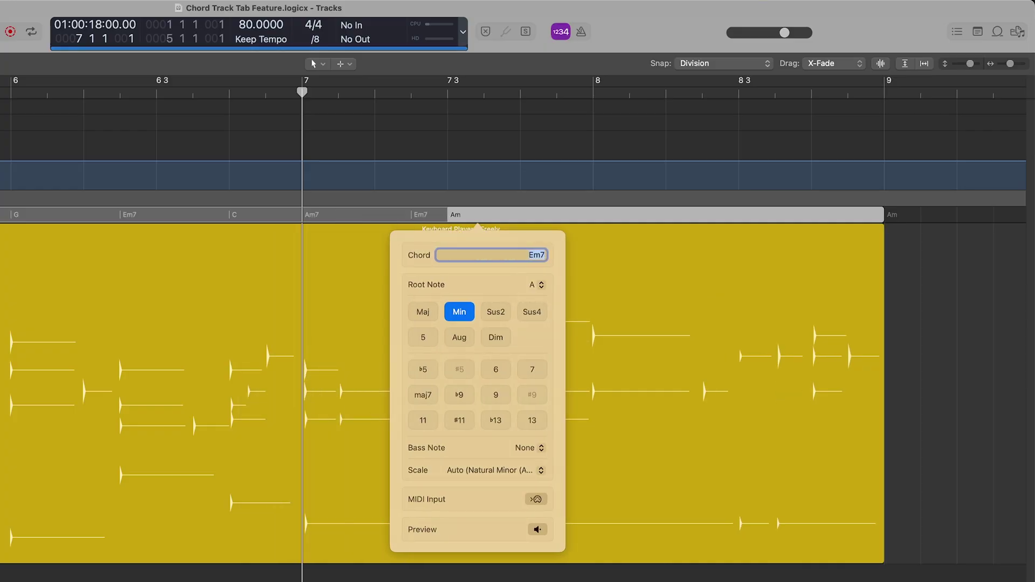
{"action": "type", "text": "Bm7"}
{"action": "key", "text": "Return"}
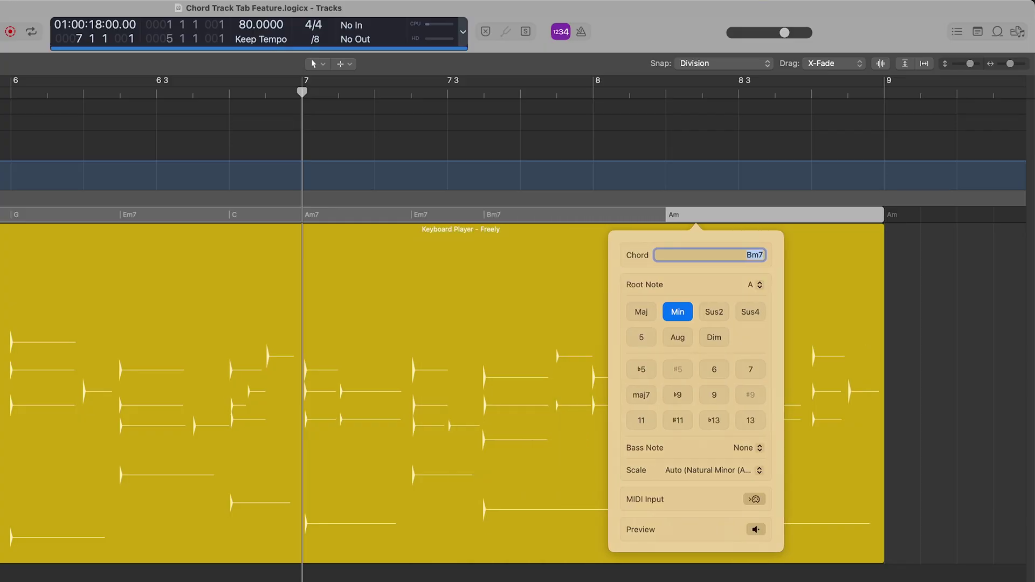
{"action": "type", "text": "Cmaj7"}
{"action": "key", "text": "Return"}
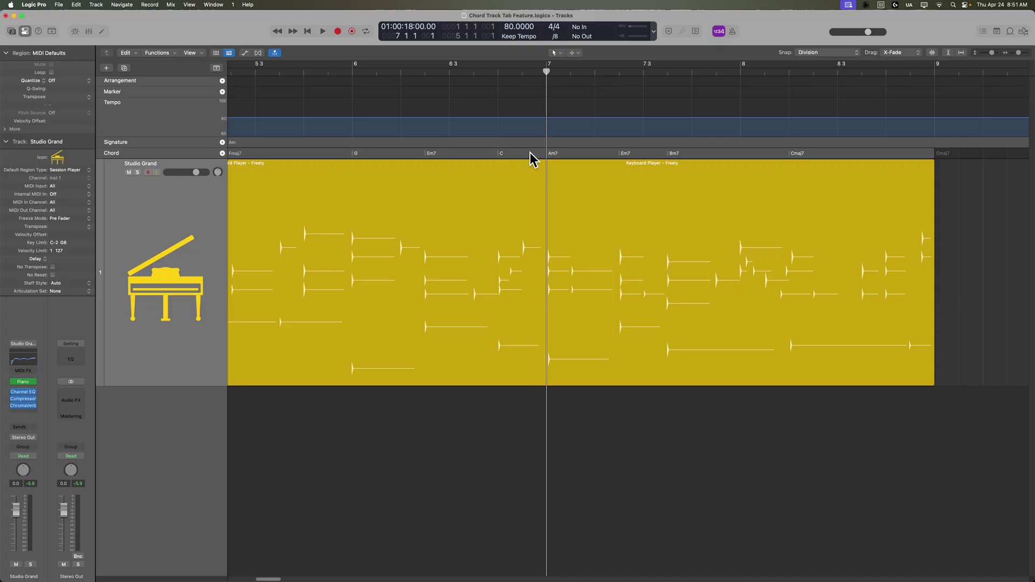
Play the Studio Grand part from the start of the project and follow the chord progression through bar 8
{"action": "key", "text": "Return"}
{"action": "key", "text": "super+Left"}
{"action": "key", "text": "super+Left"}
{"action": "key", "text": "super+Left"}
{"action": "key", "text": "super+Left"}
{"action": "key", "text": "super+Right"}
{"action": "key", "text": "space"}
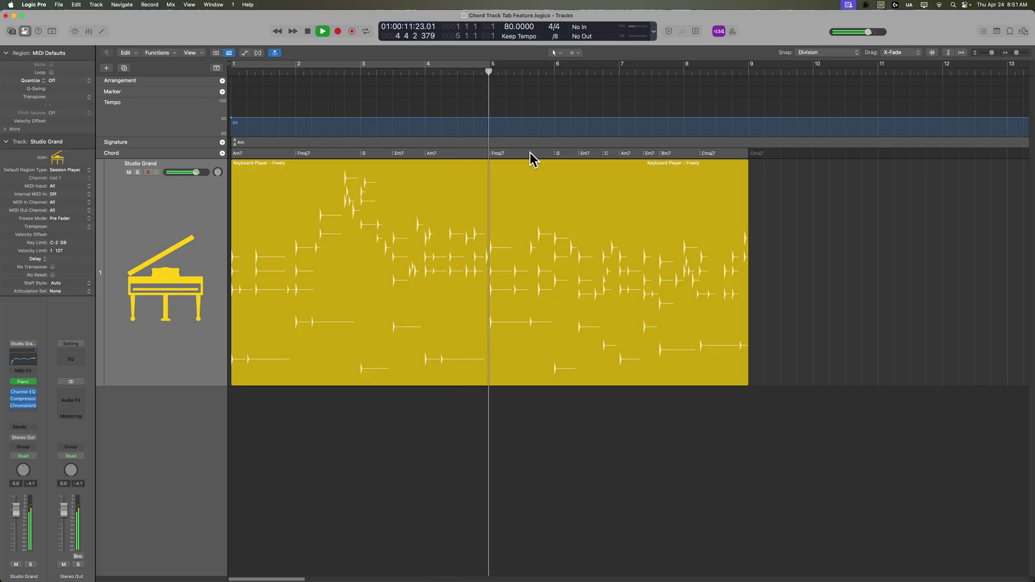
{"action": "key", "text": "super+Right"}
{"action": "key", "text": "super+Right"}
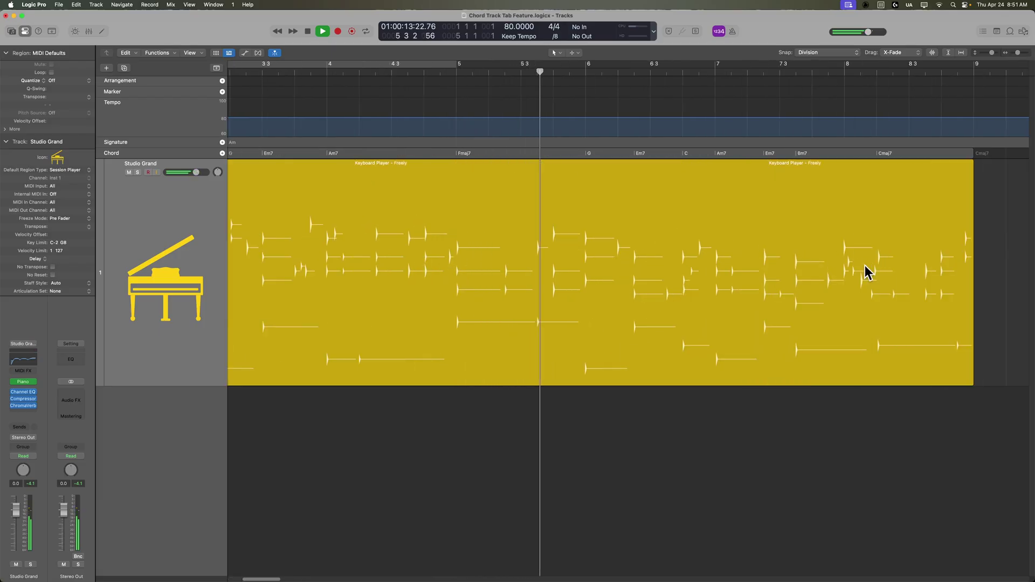
{"action": "scroll", "coordinate": [815, 309], "scroll_direction": "right", "scroll_amount": 2}
{"action": "scroll", "coordinate": [755, 305], "scroll_direction": "right", "scroll_amount": 4}
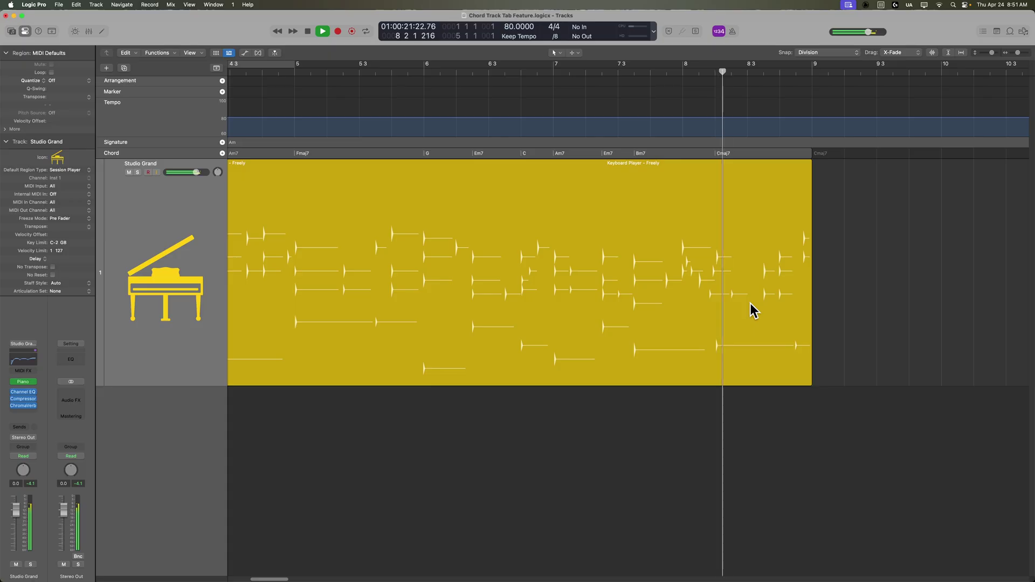
{"action": "scroll", "coordinate": [751, 304], "scroll_direction": "right", "scroll_amount": 2}
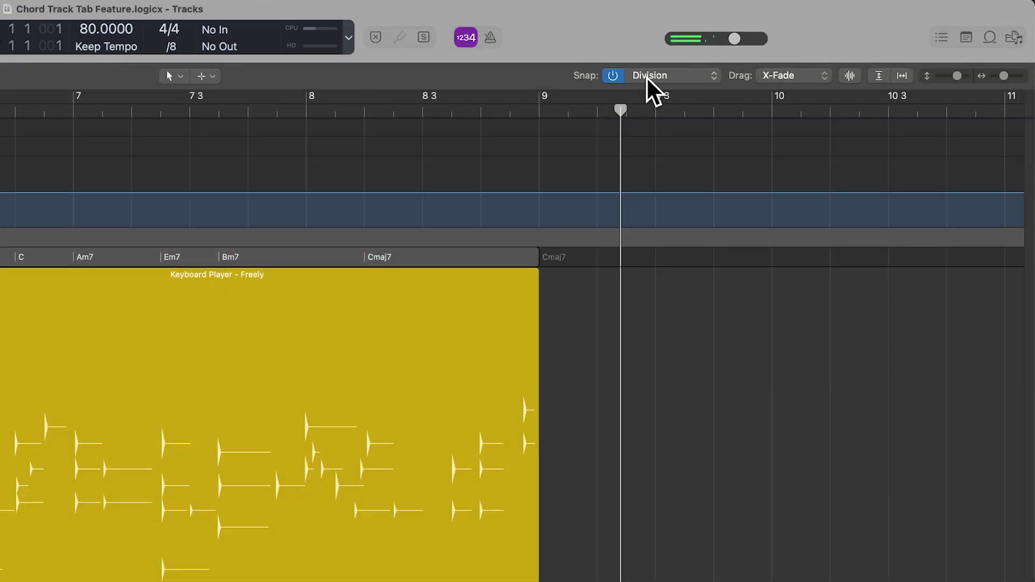
{"action": "left_click", "coordinate": [826, 52]}
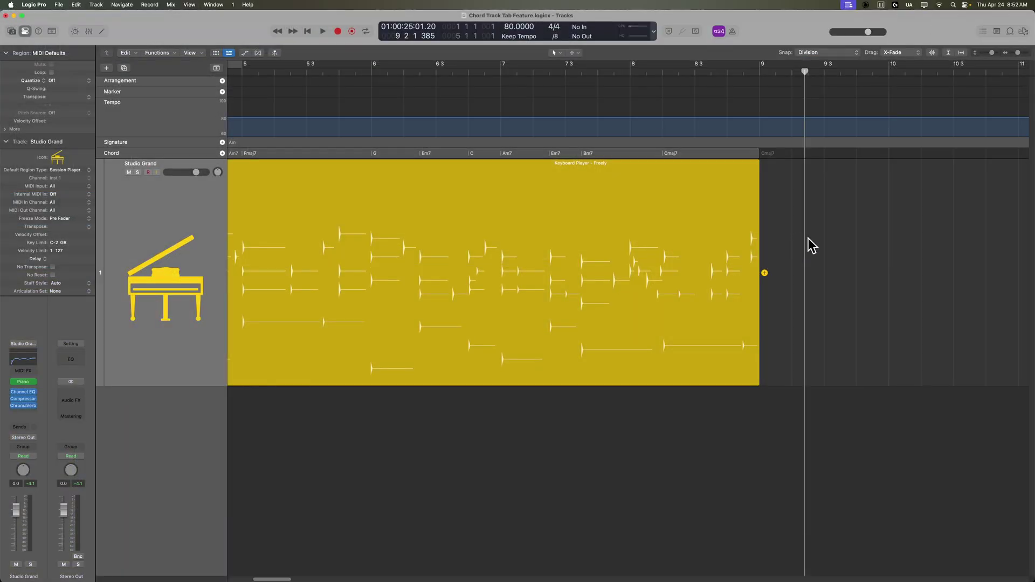
Fit the whole Keyboard Player region in view and open the bar 1 chord for editing
{"action": "key", "text": "z"}
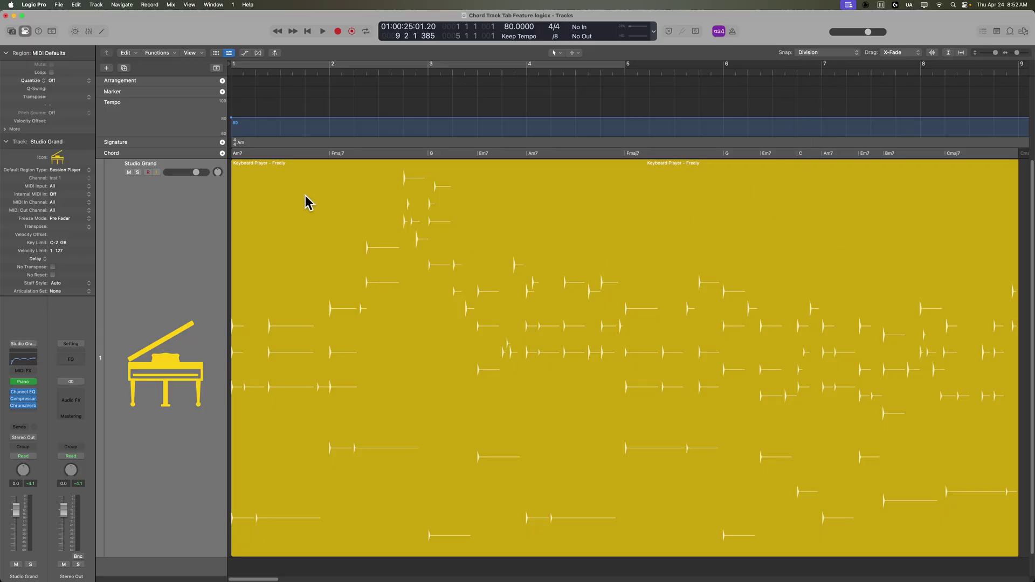
{"action": "left_click", "coordinate": [279, 154]}
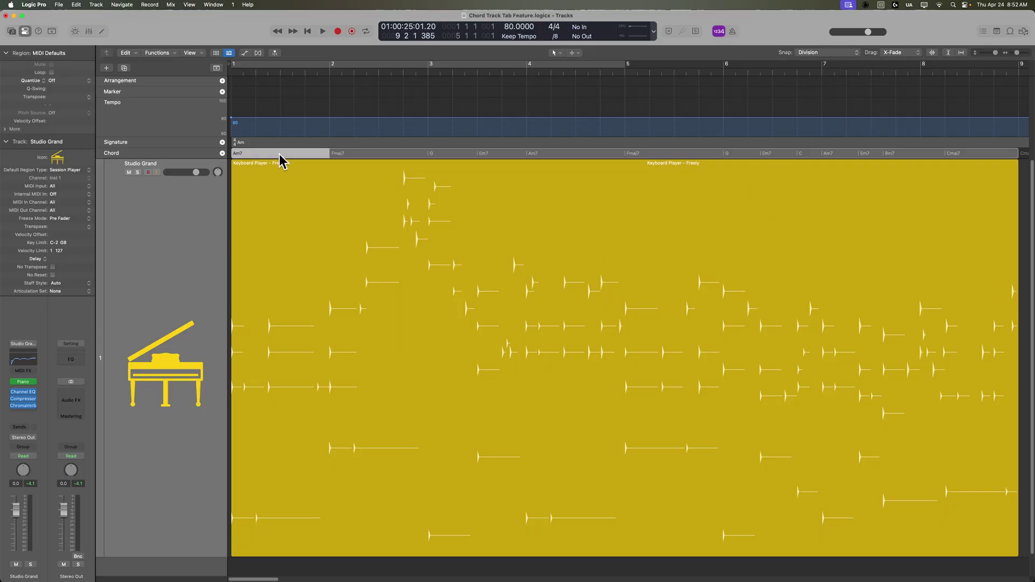
{"action": "double_click", "coordinate": [279, 154]}
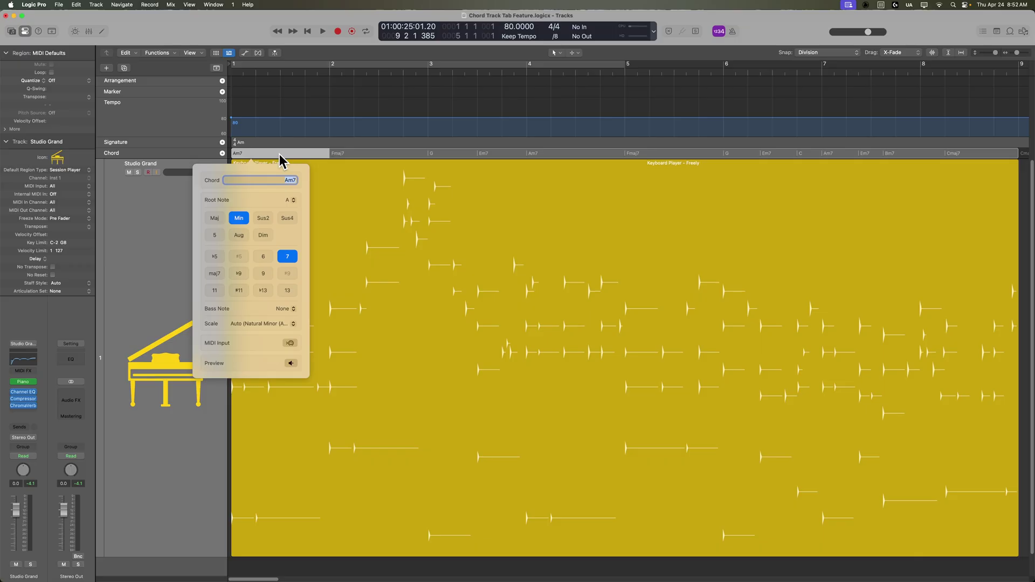